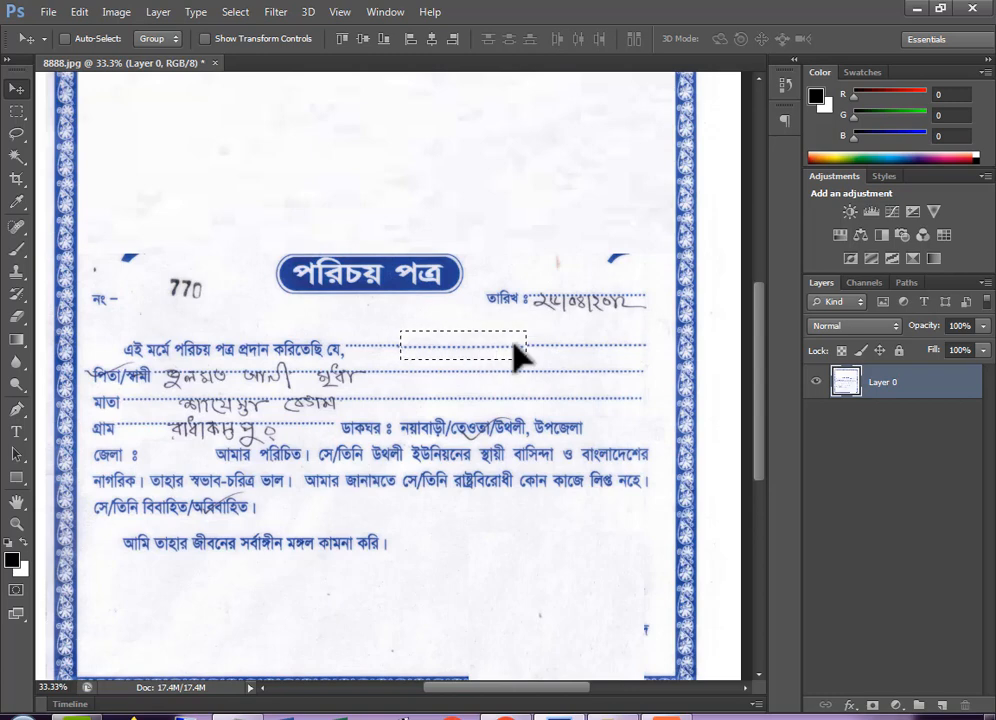
key(ctrl+d)
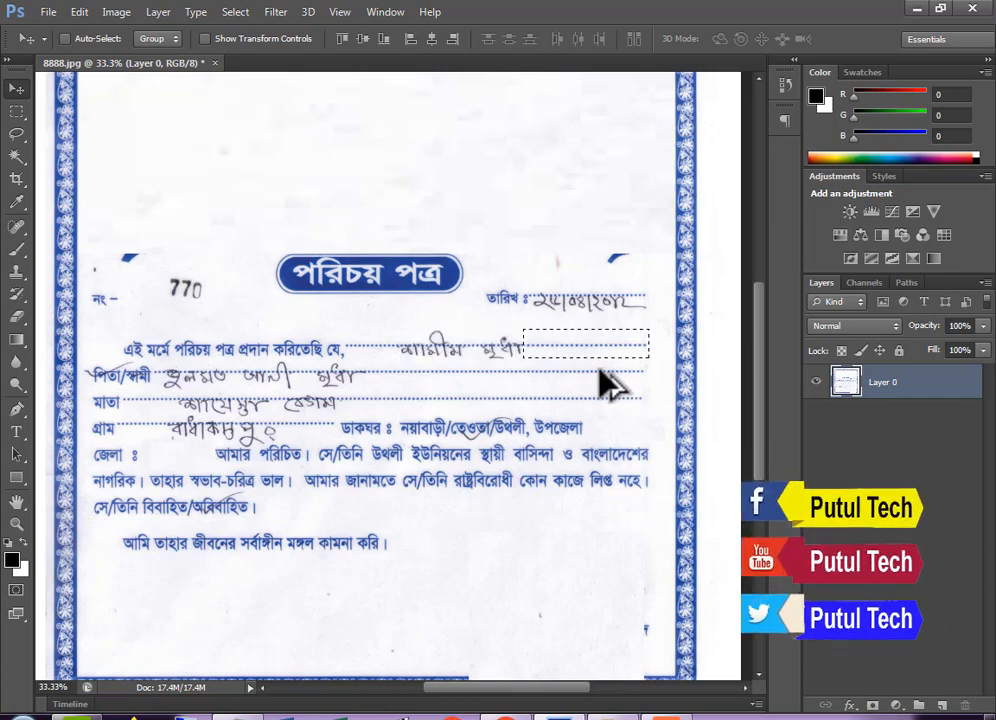
key(ctrl+z)
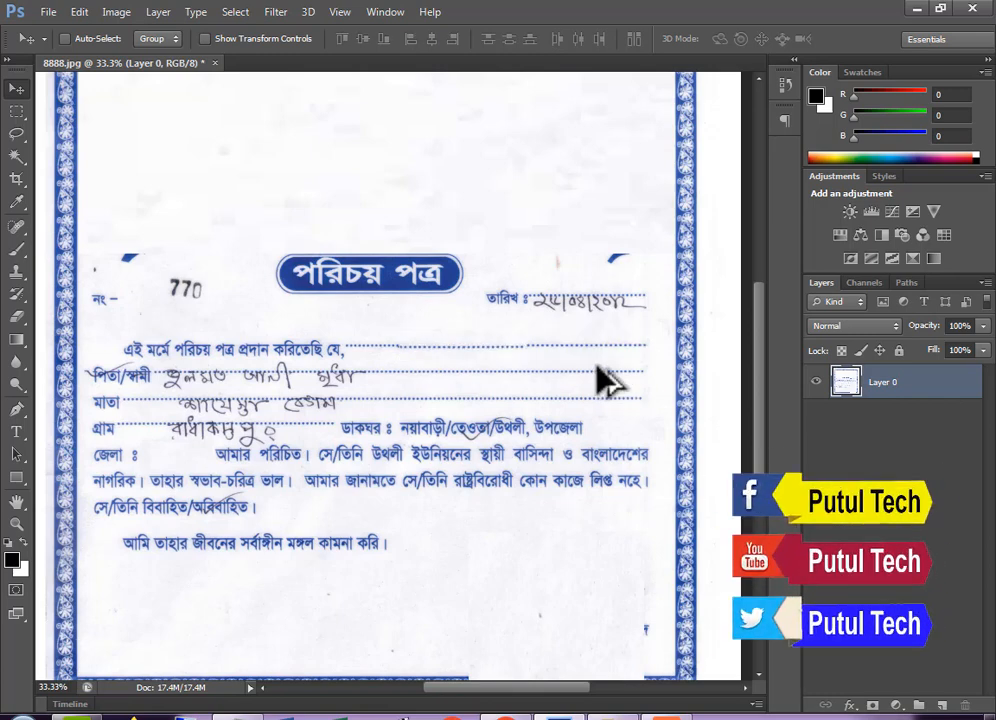
key(Up)
key(Up)
key(Up)
key(Up)
key(Up)
key(Up)
key(Up)
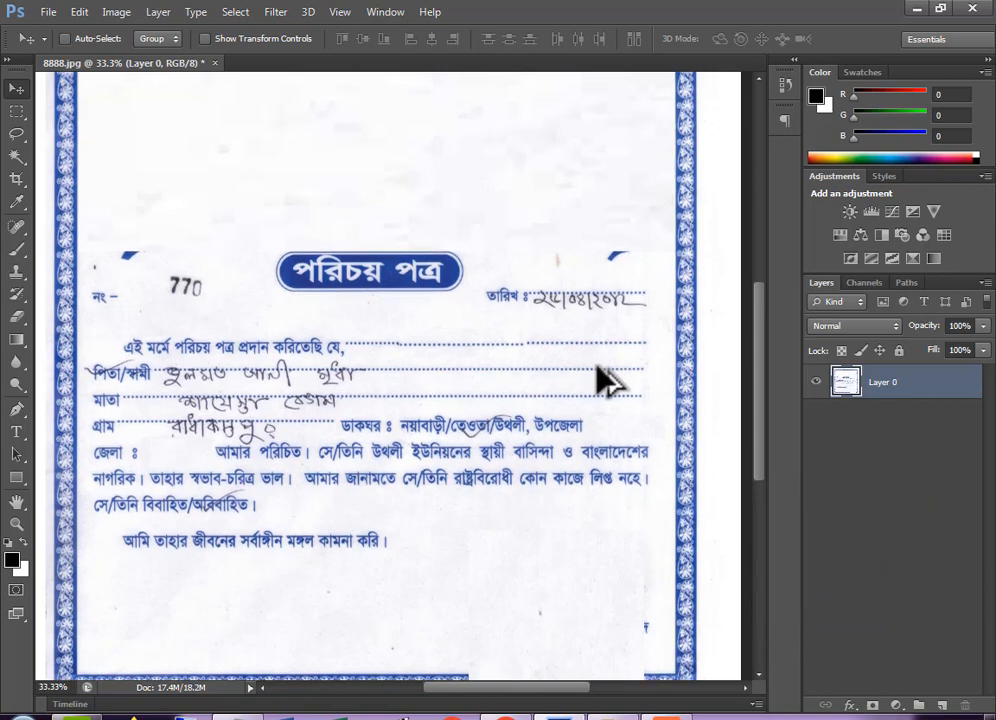
right_click(514, 344)
click(523, 353)
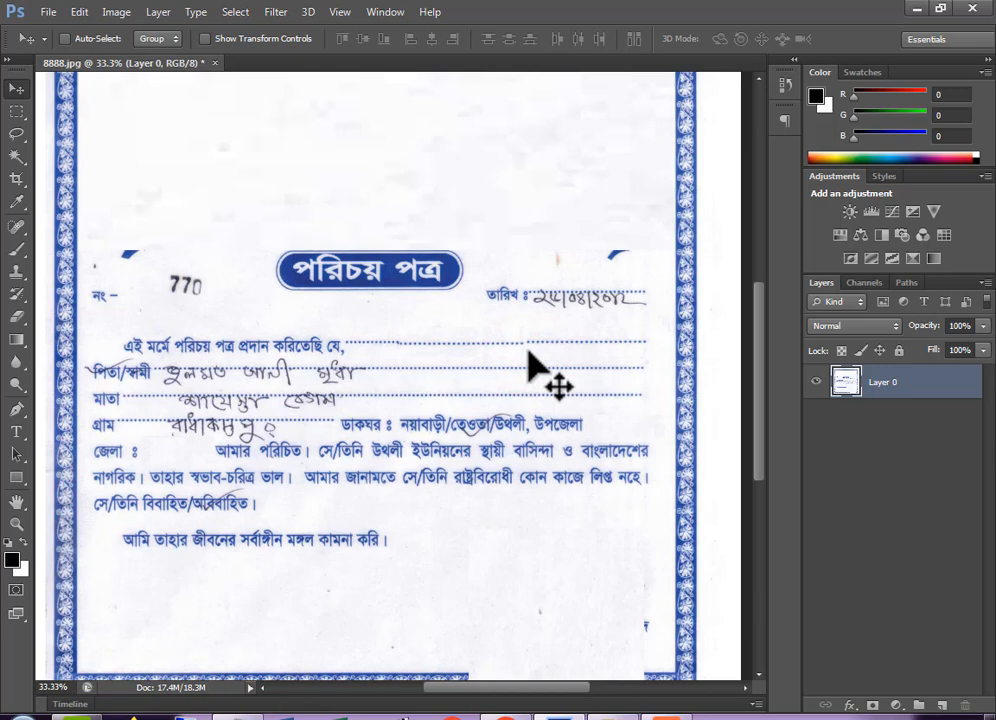
key(Down)
key(Down)
key(Down)
key(Down)
key(Down)
key(Down)
key(Down)
key(Down)
key(Down)
key(ctrl+z)
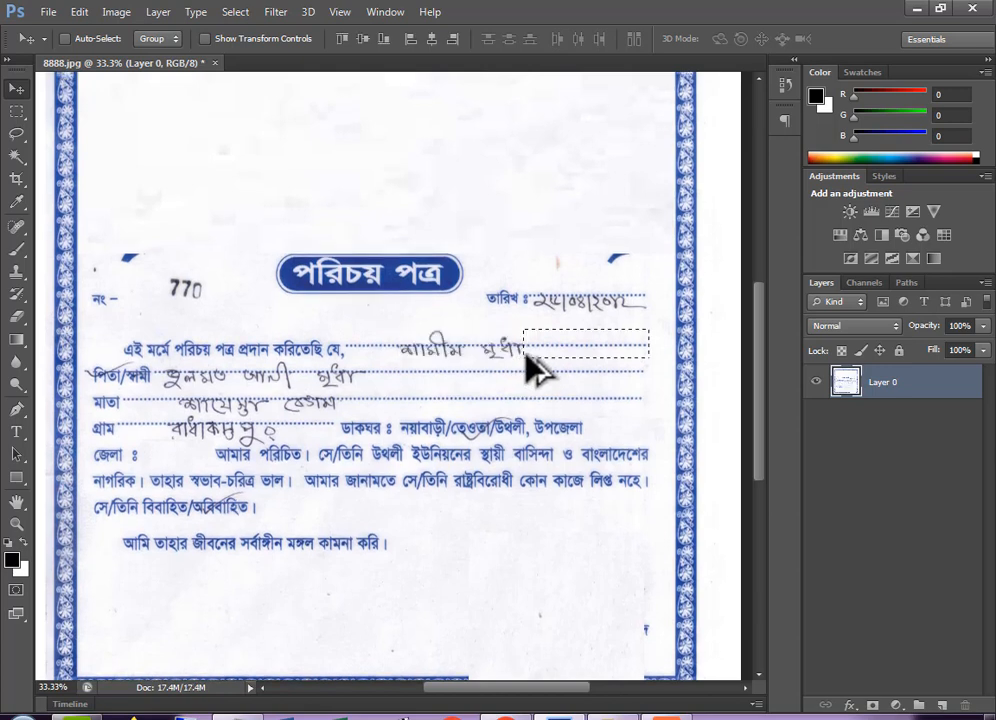
key(ctrl+z)
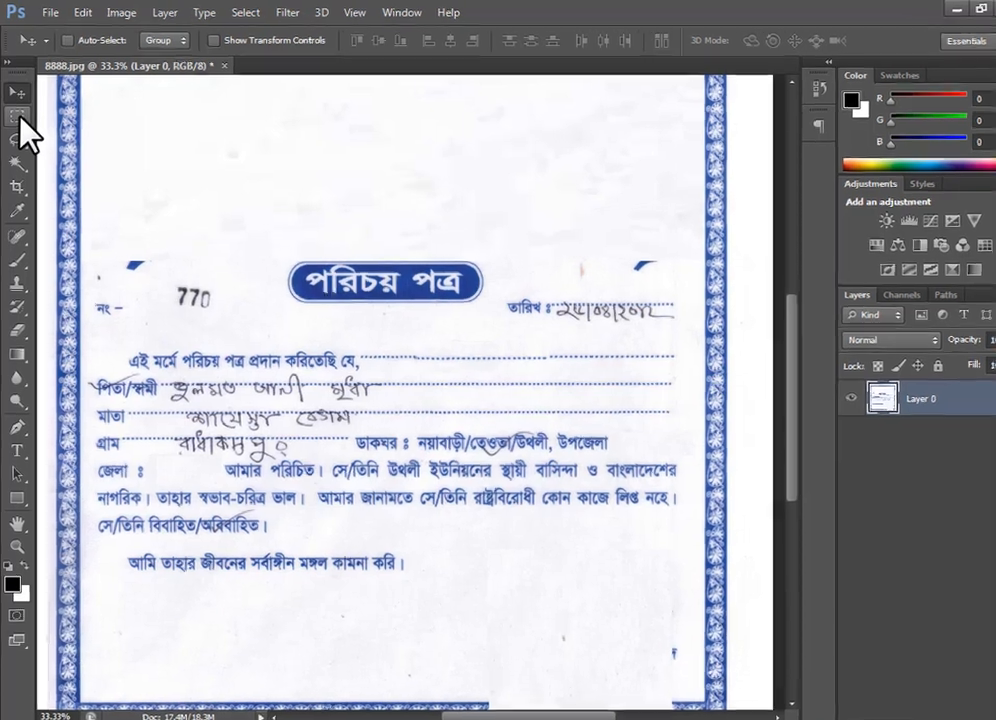
Activate the Rectangular Marquee tool and undo the earlier patches that cover the handwritten name on the first line
click(16, 110)
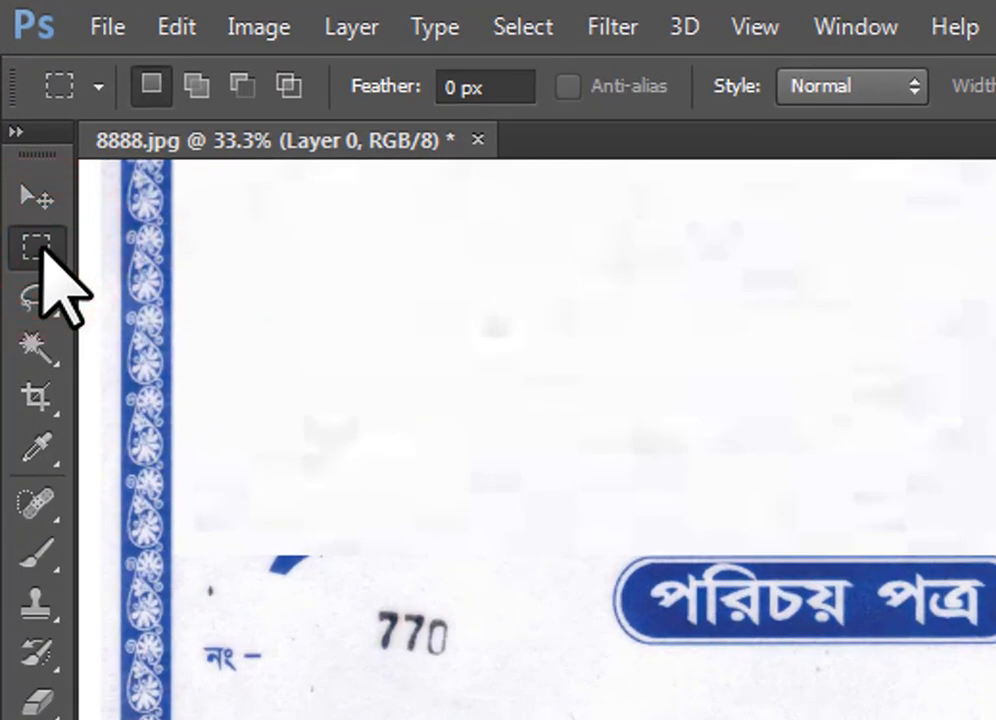
right_click(41, 246)
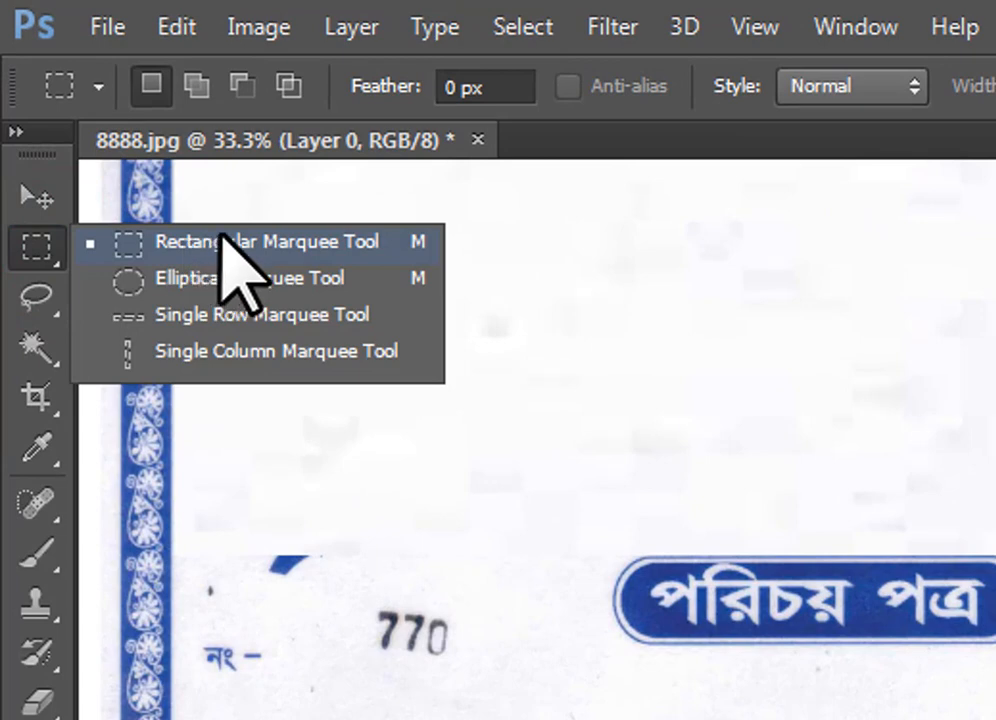
click(293, 243)
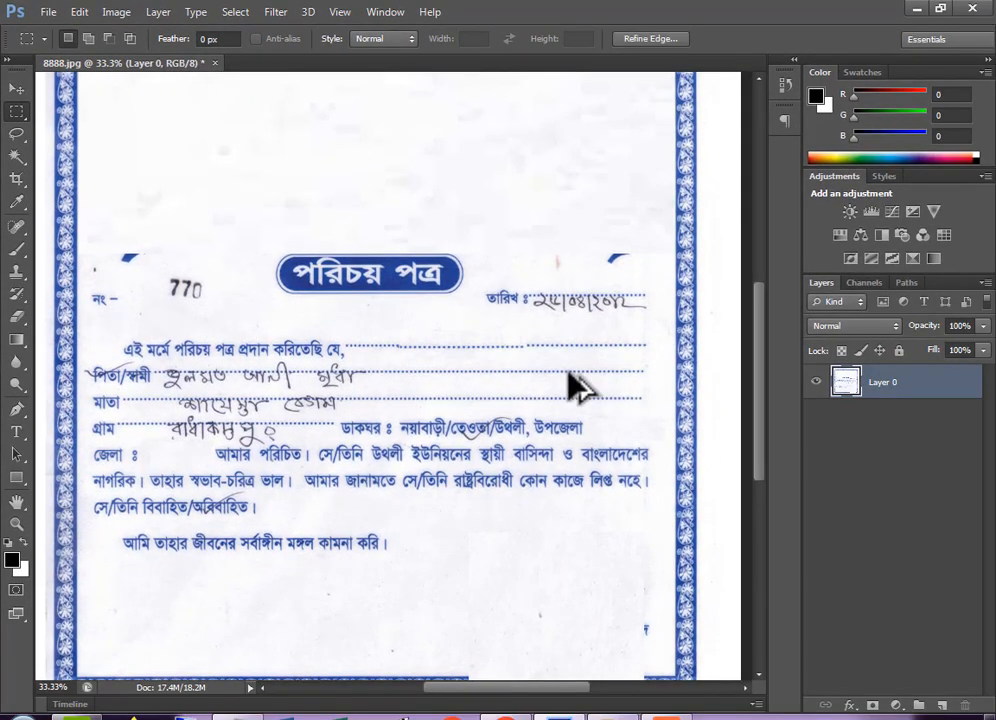
key(ctrl+alt+z)
key(ctrl+alt+z)
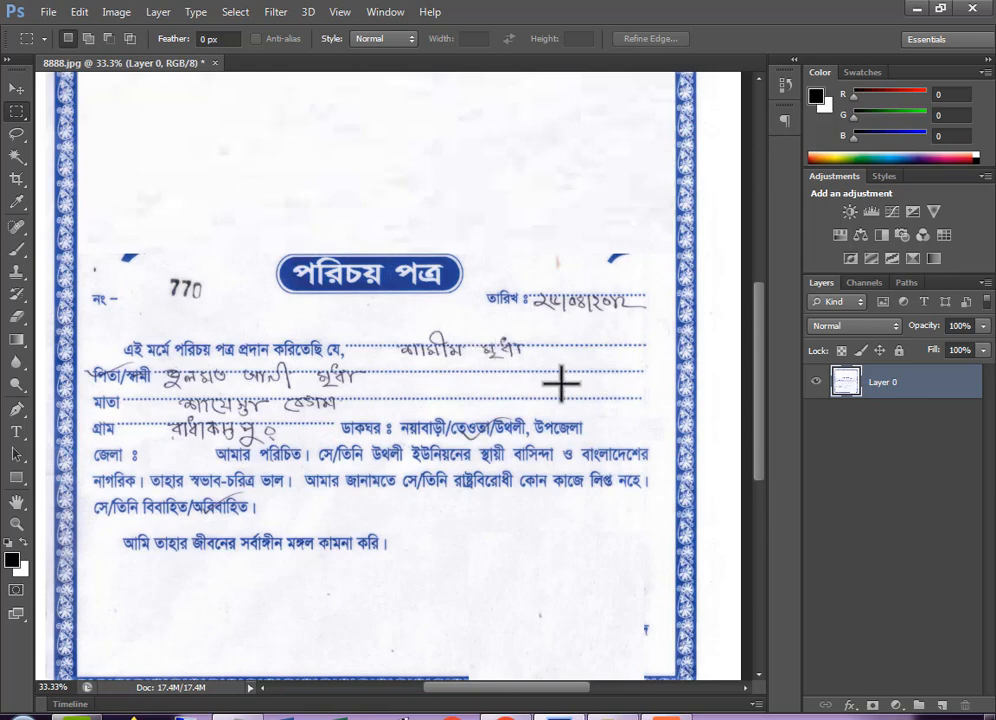
Try to cover the second handwritten word on the first line with a copy of the blank dotted stretch beside it
click(16, 112)
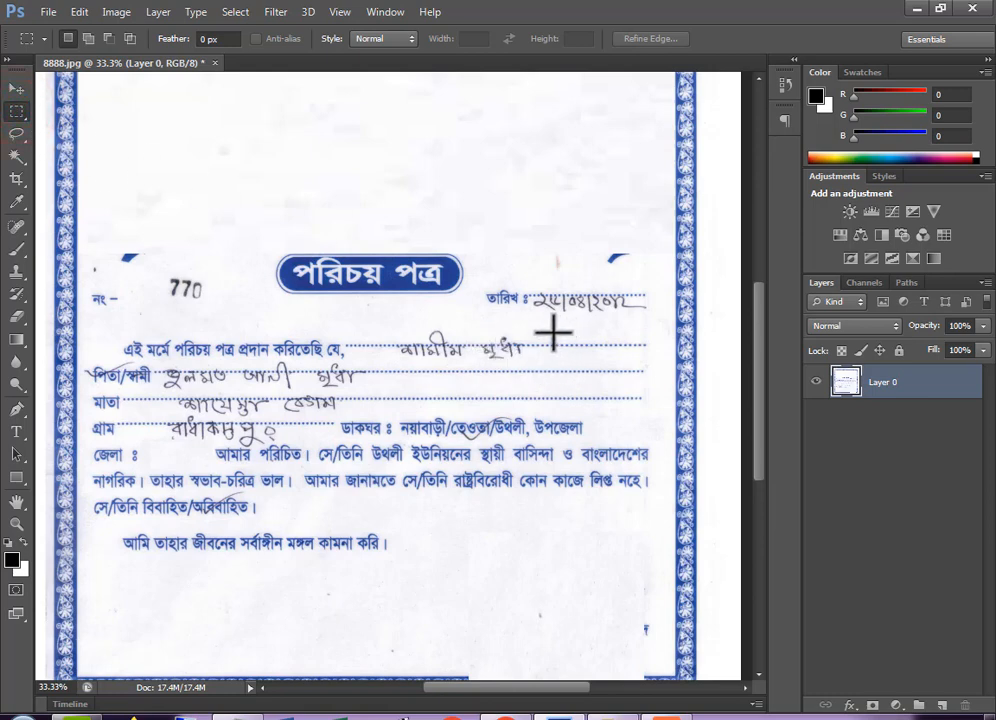
drag(553, 333, 632, 355)
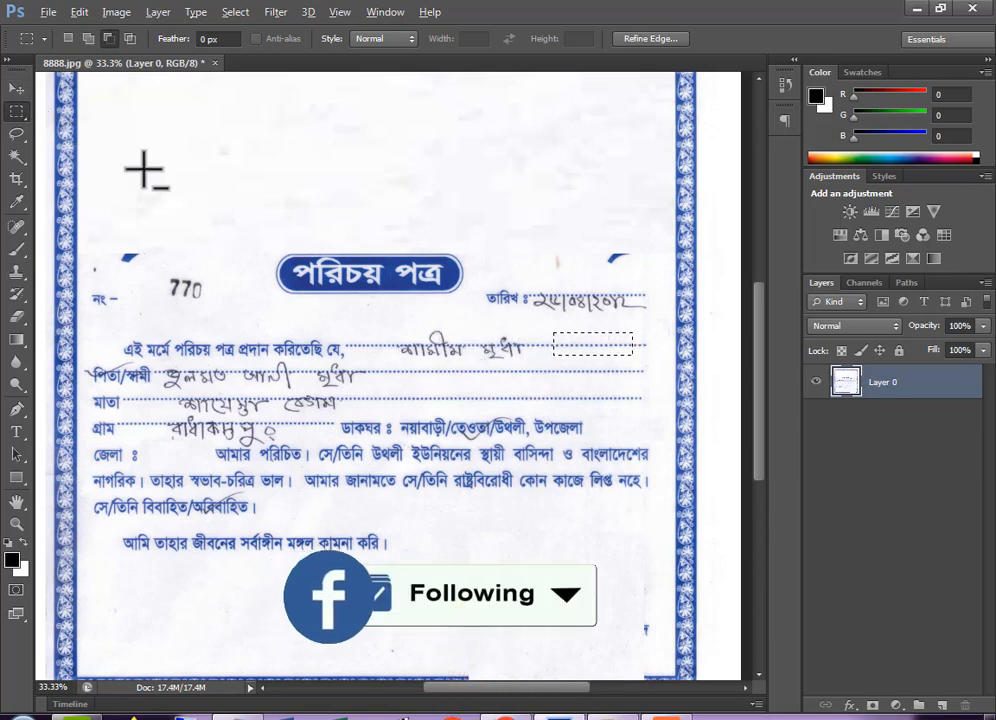
click(18, 88)
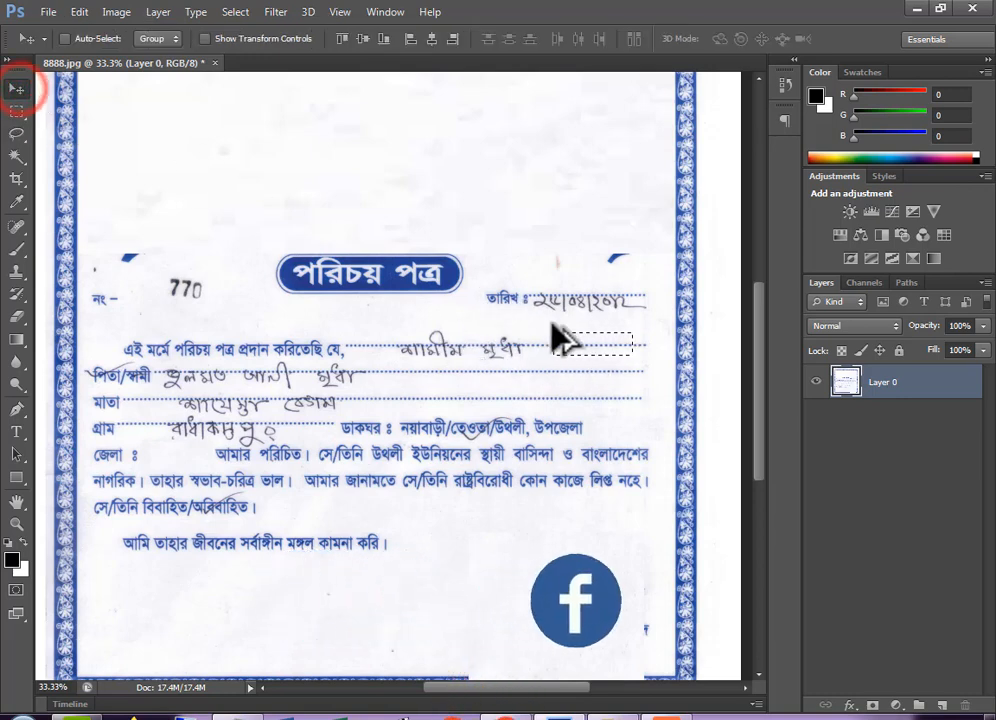
drag(579, 347, 503, 351)
key(ctrl+d)
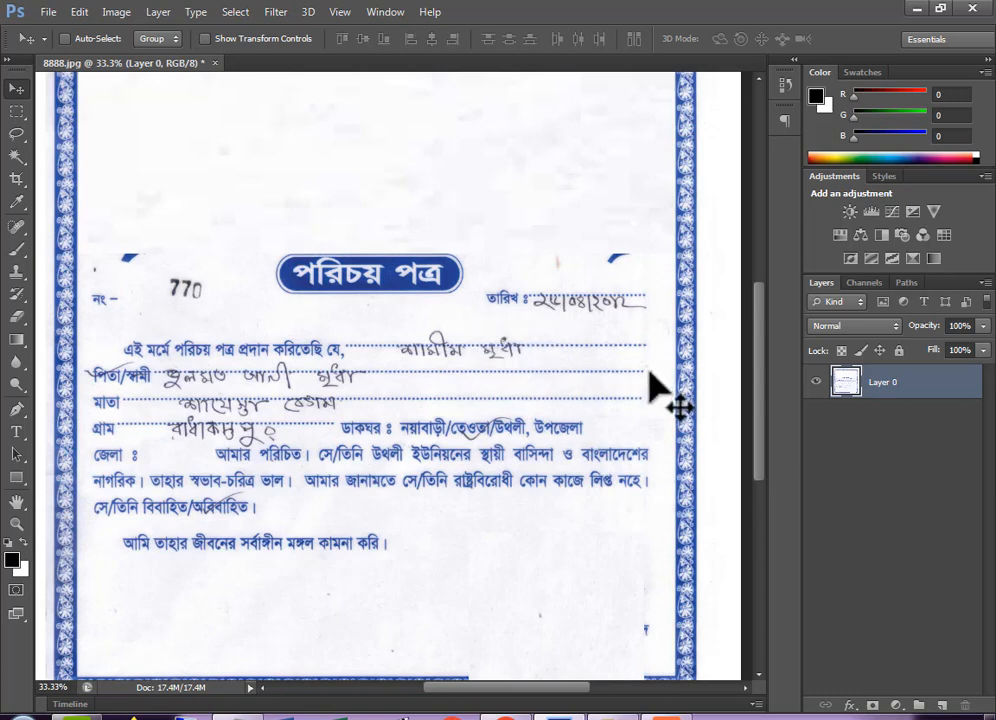
Copy a marquee selection of the blank dotted stretch at the first line's end over the second handwritten word
click(15, 112)
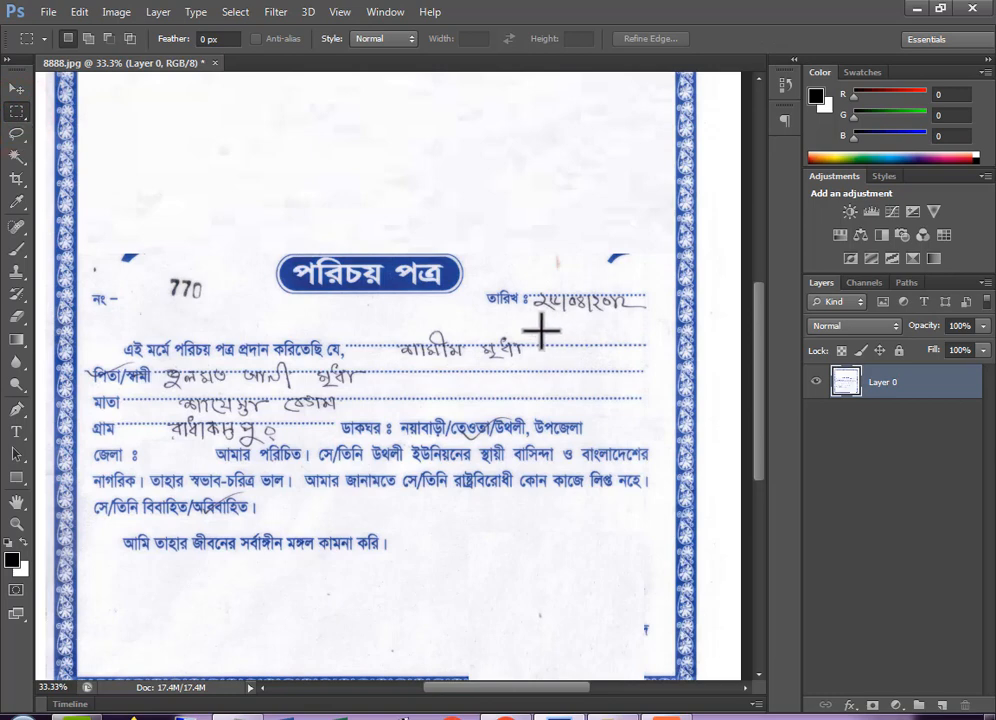
drag(541, 330, 656, 362)
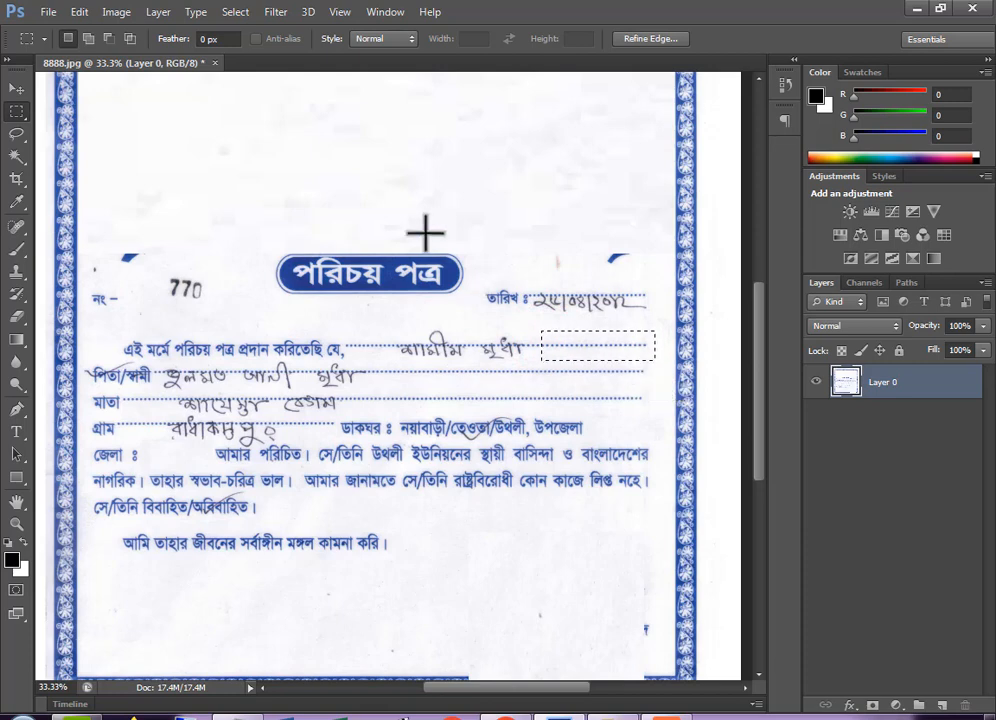
click(14, 91)
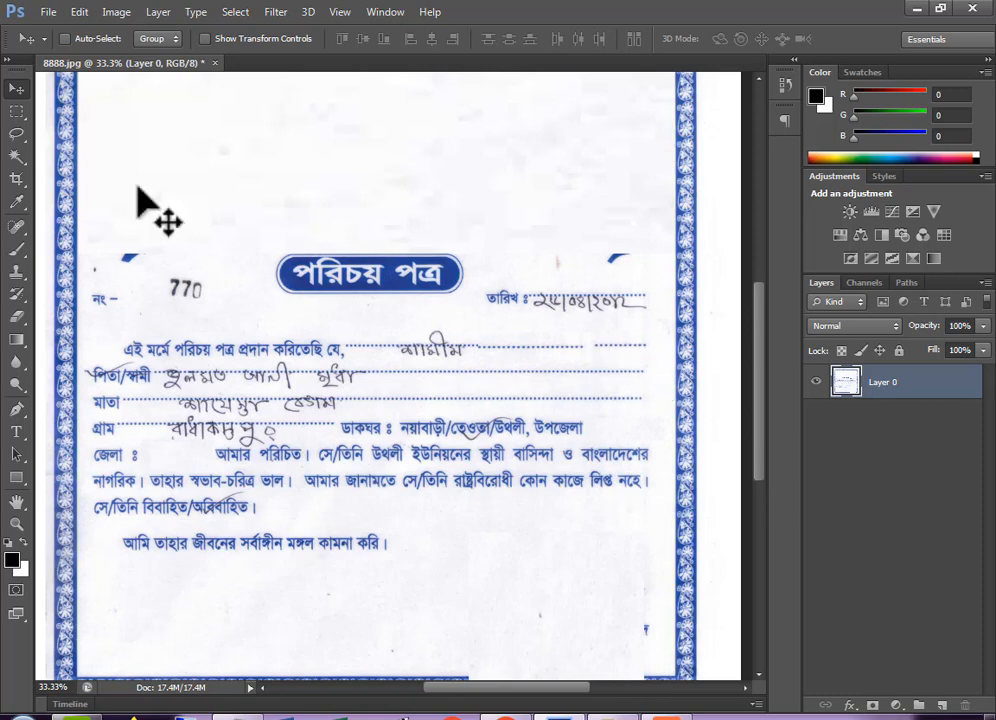
Copy the short blank dotted stretch at the first line's end over the remaining handwritten word, then deselect
click(16, 111)
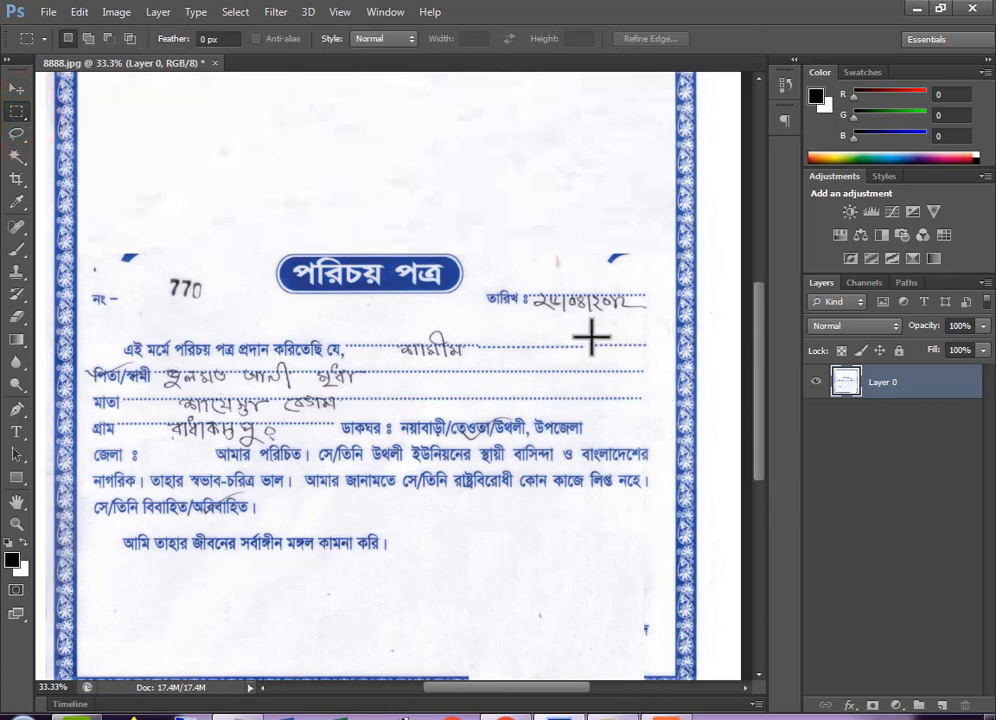
drag(591, 339, 665, 363)
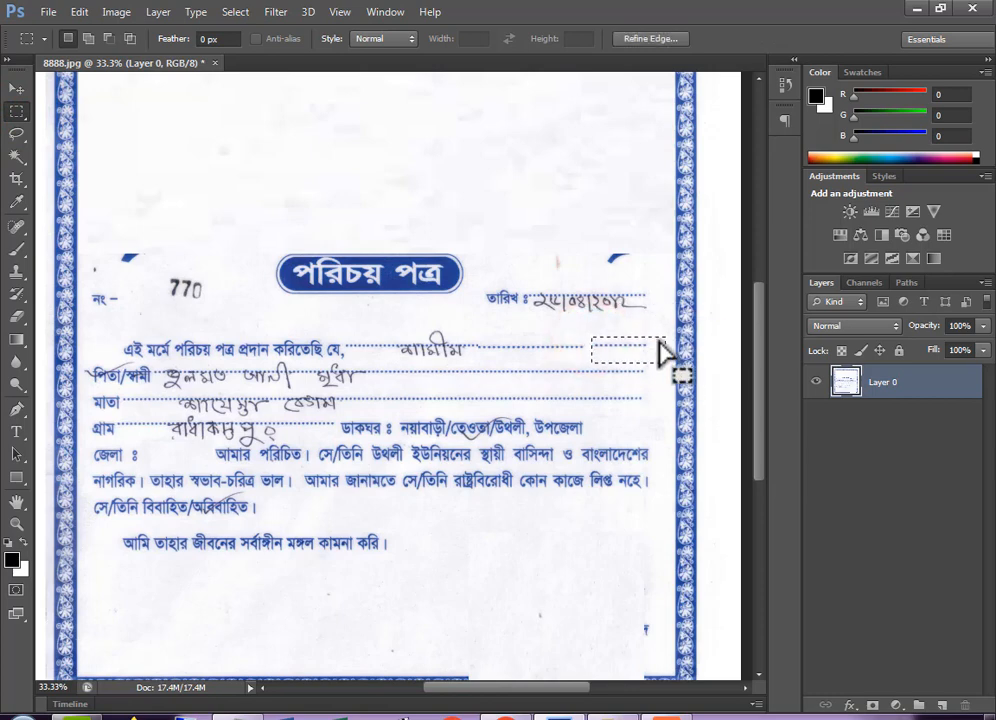
click(16, 89)
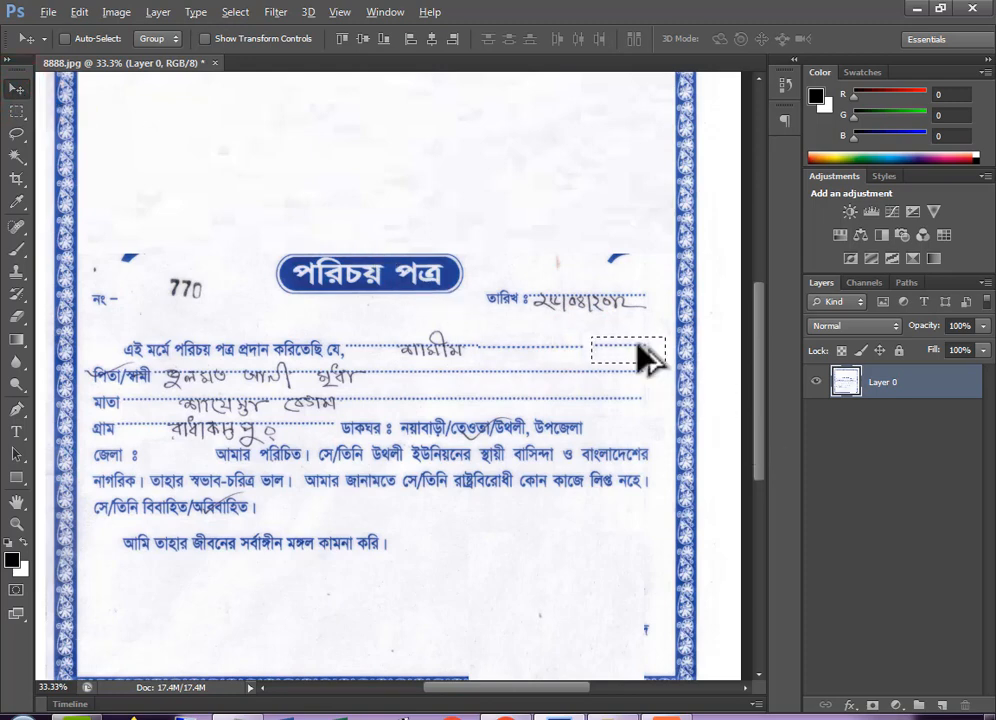
drag(638, 347, 427, 344)
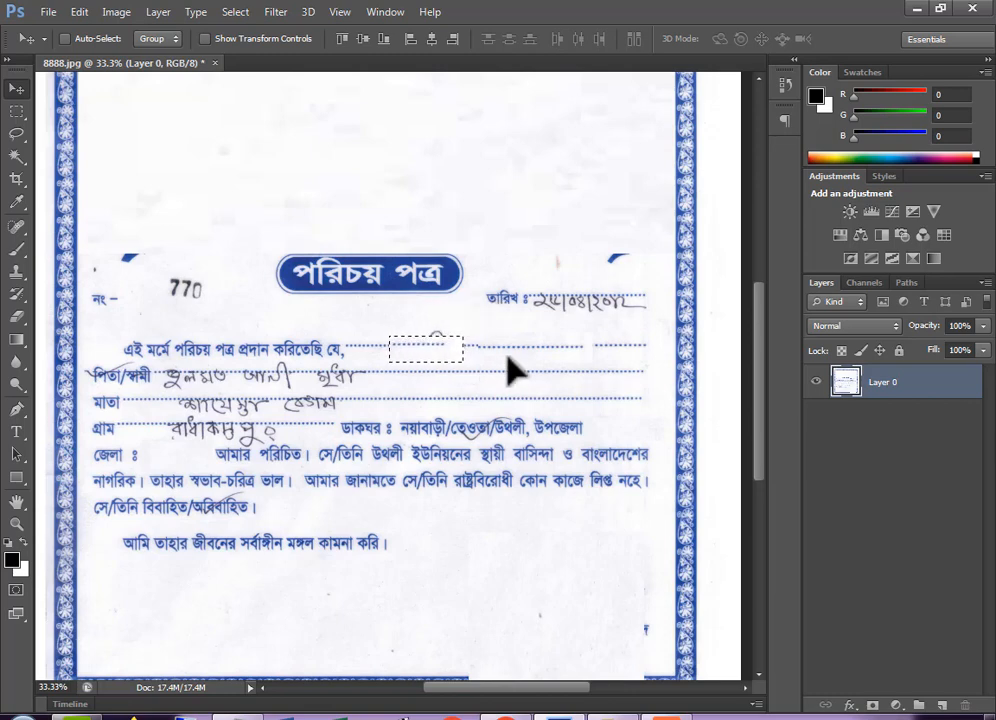
click(438, 336)
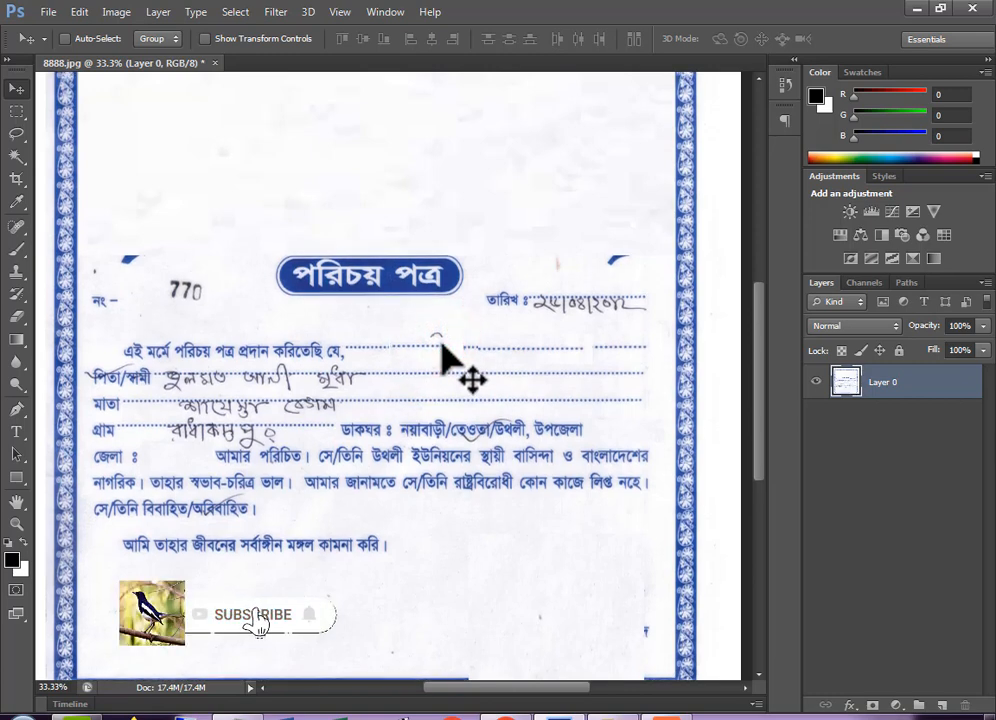
Copy a small area of empty paper above the title over the leftover pen stroke above the first line
click(16, 111)
drag(325, 190, 413, 212)
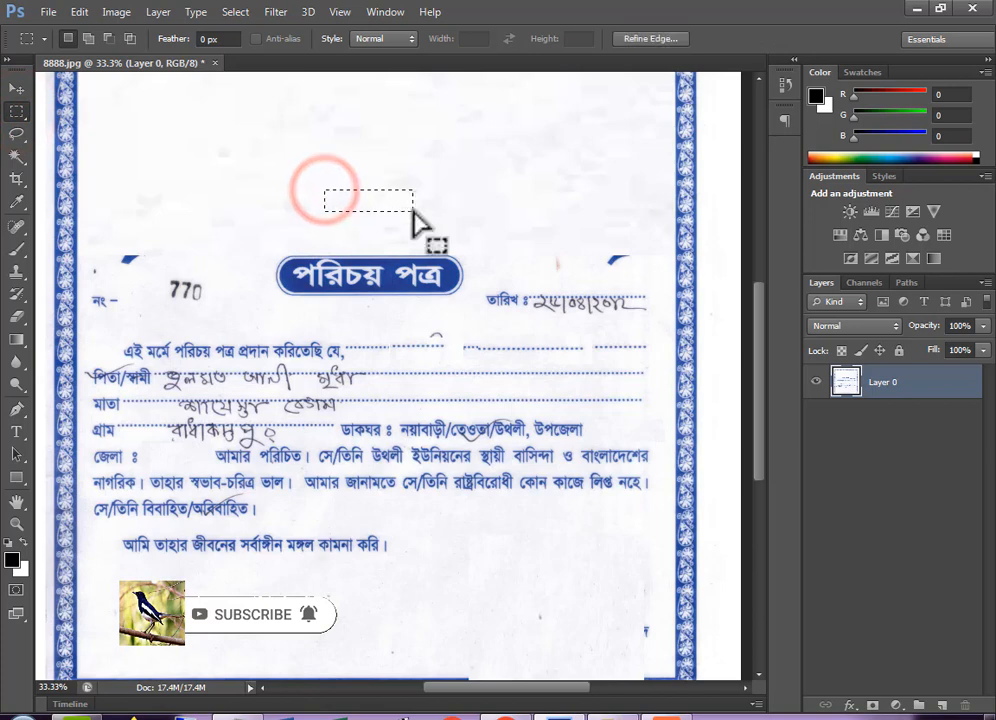
click(18, 89)
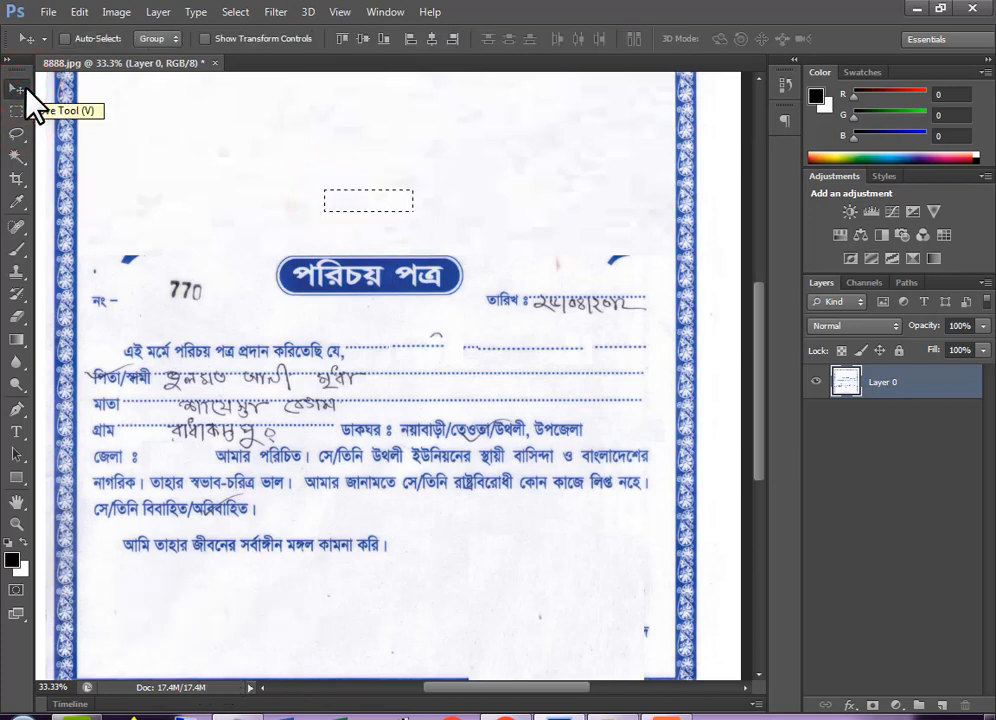
drag(385, 200, 447, 331)
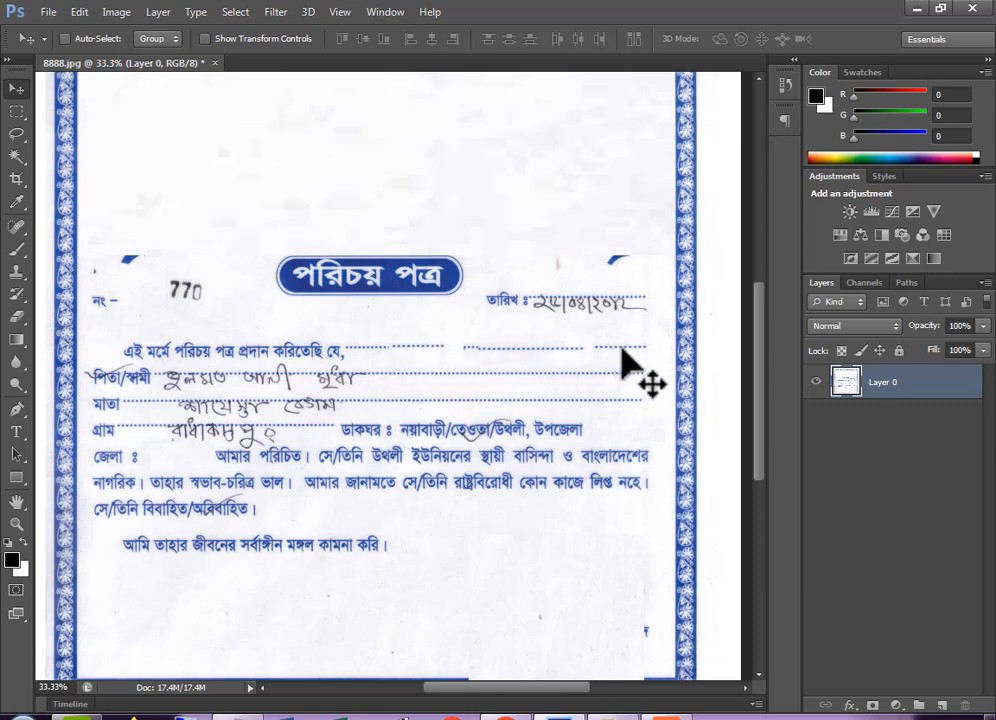
Copy the long blank dotted stretch of the father/husband line over the first line's broken dots and deselect
click(16, 111)
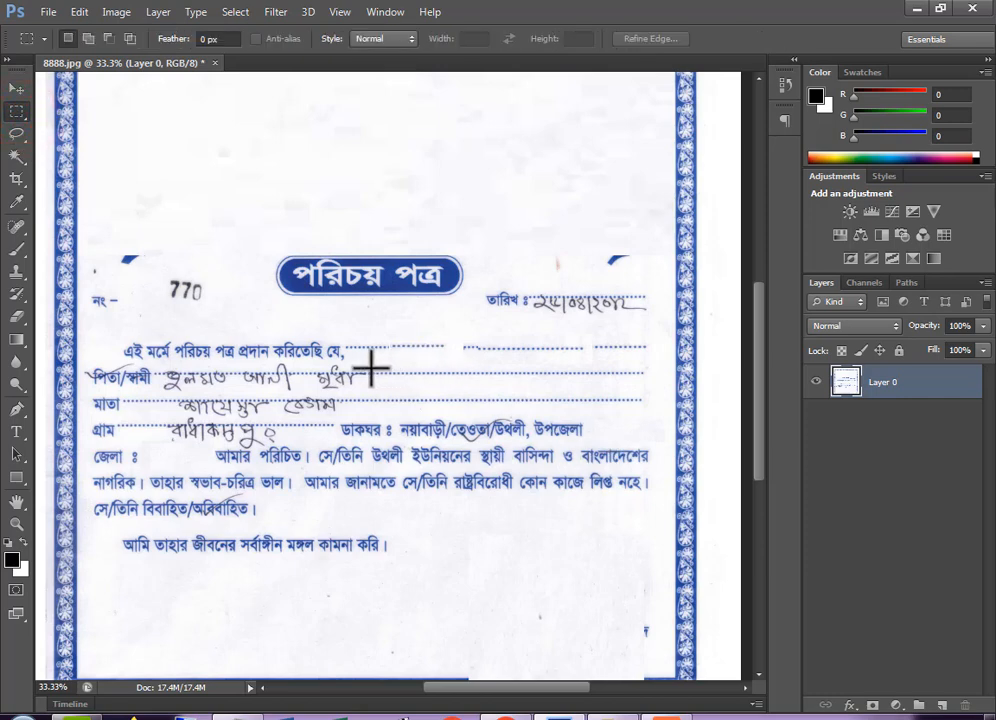
drag(368, 368, 659, 385)
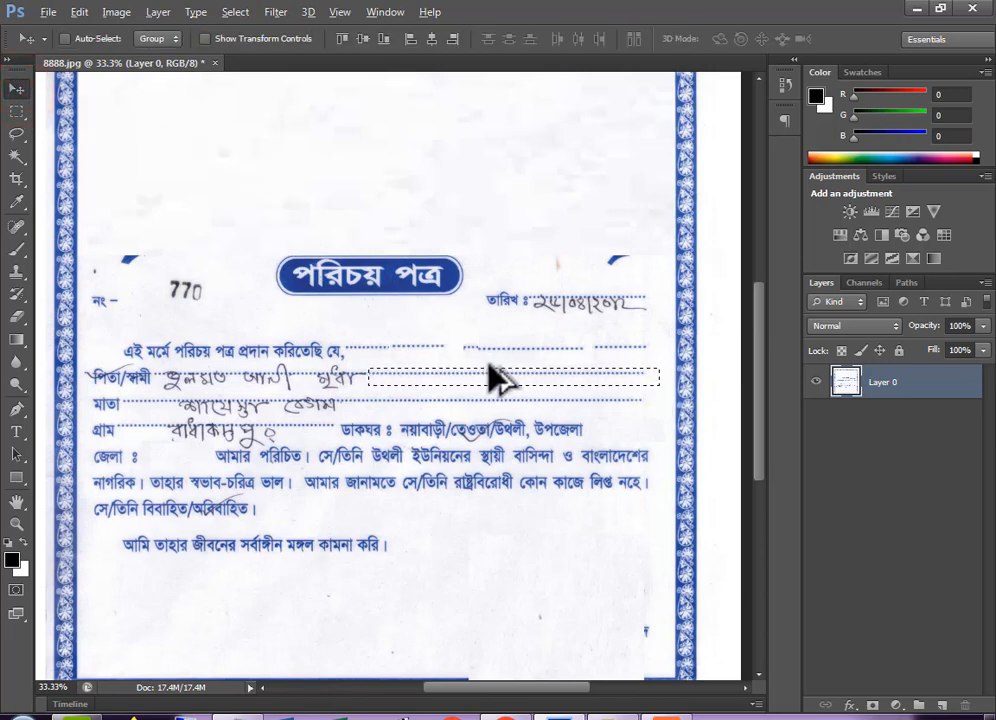
drag(480, 374, 470, 352)
key(ctrl+d)
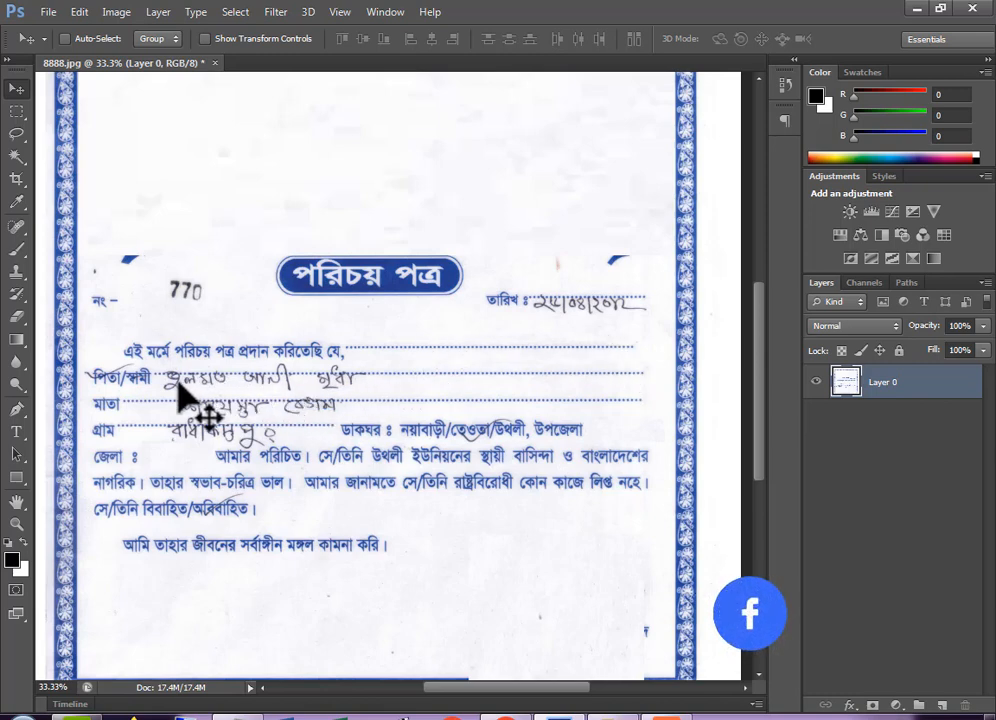
Copy the first line's clean dotted stretch over the handwritten name on the father/husband line
click(16, 111)
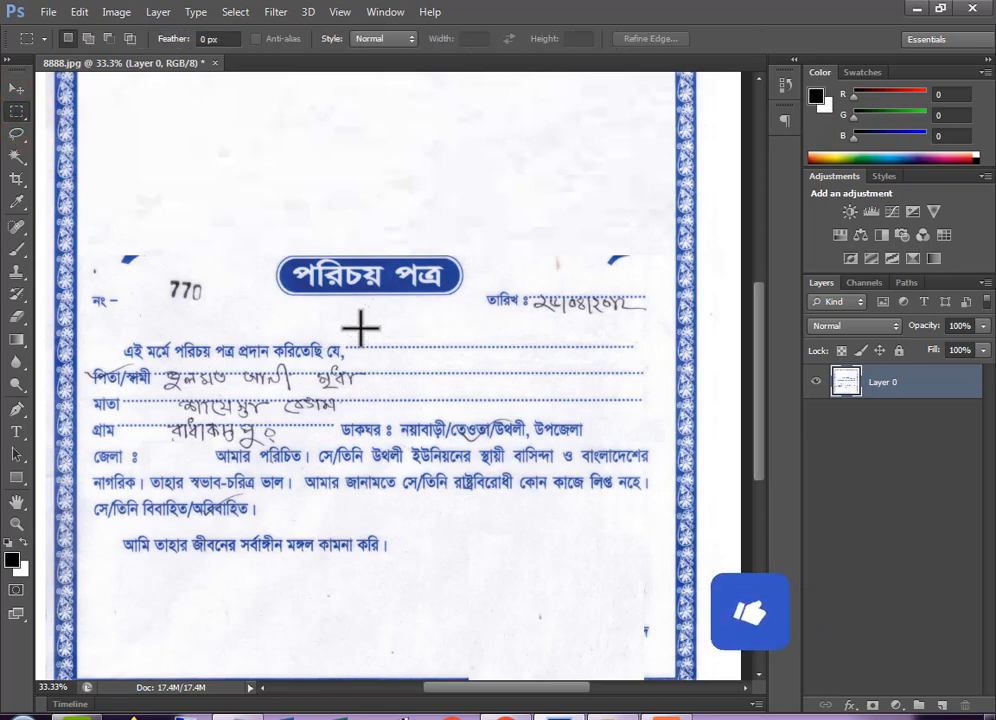
drag(360, 328, 640, 360)
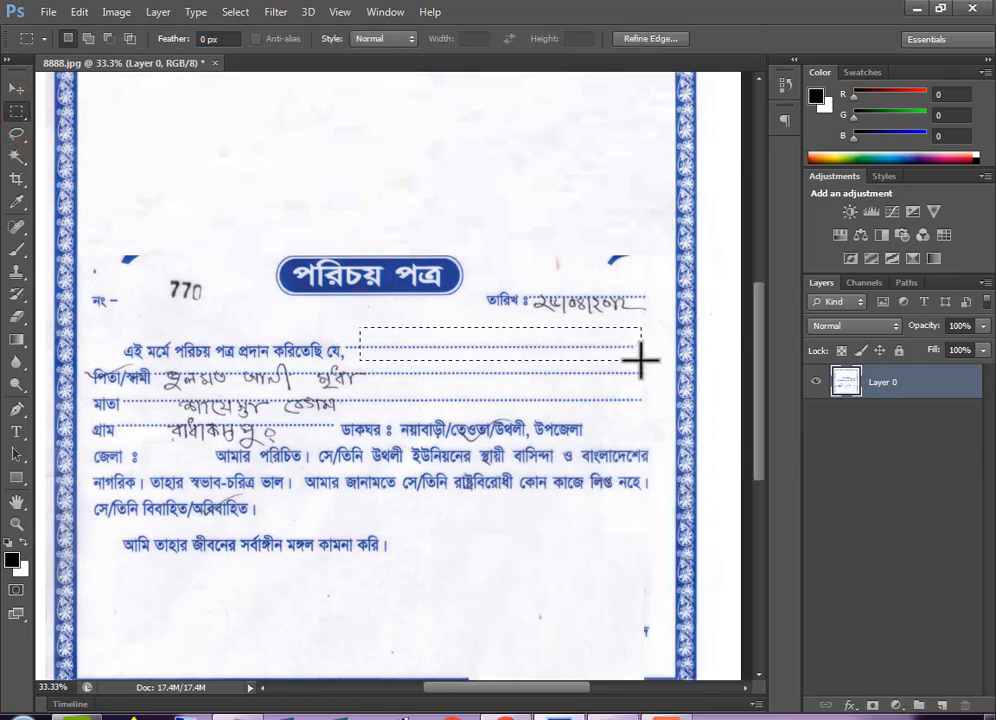
click(16, 89)
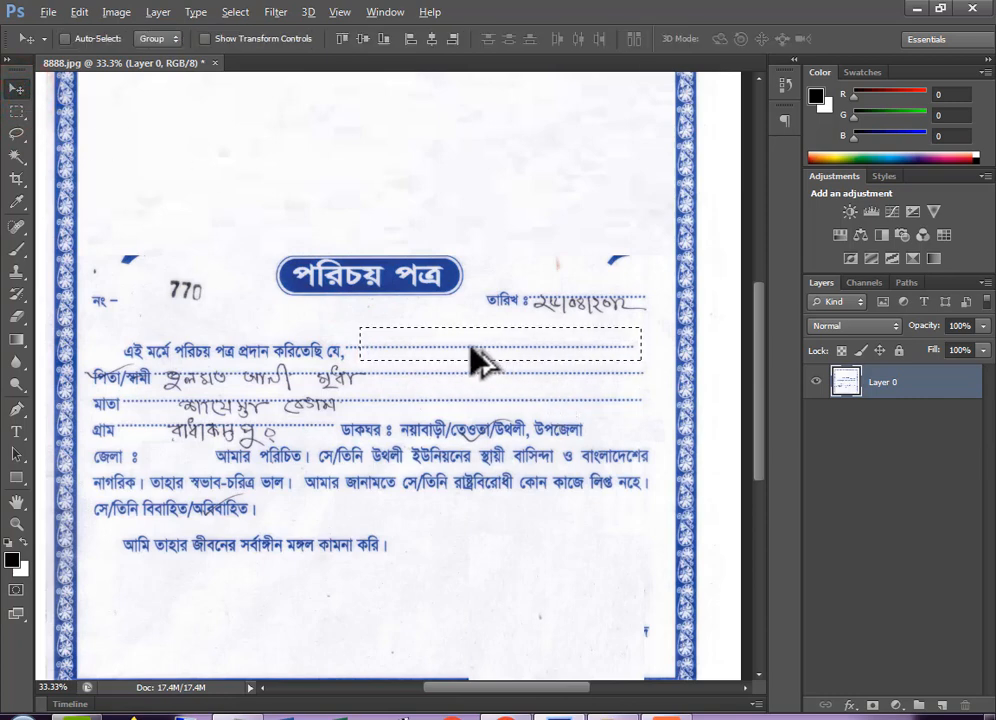
drag(471, 347, 269, 381)
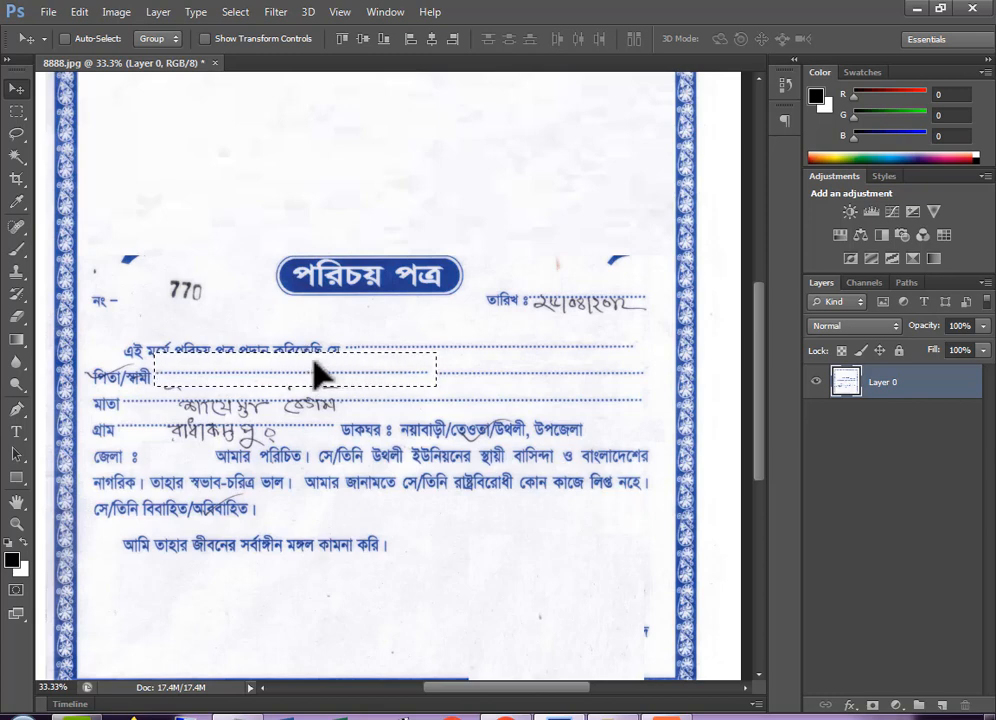
Scale the copied dotted patch to 94.92% height and align it with the father/husband line's dots
key(ctrl+t)
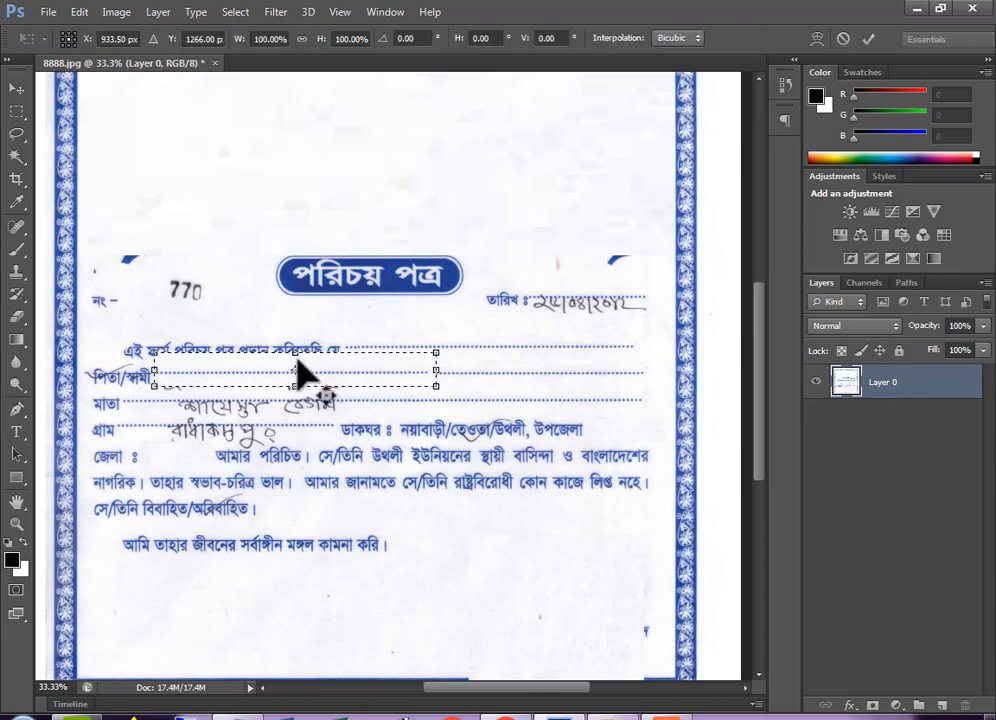
drag(295, 353, 295, 364)
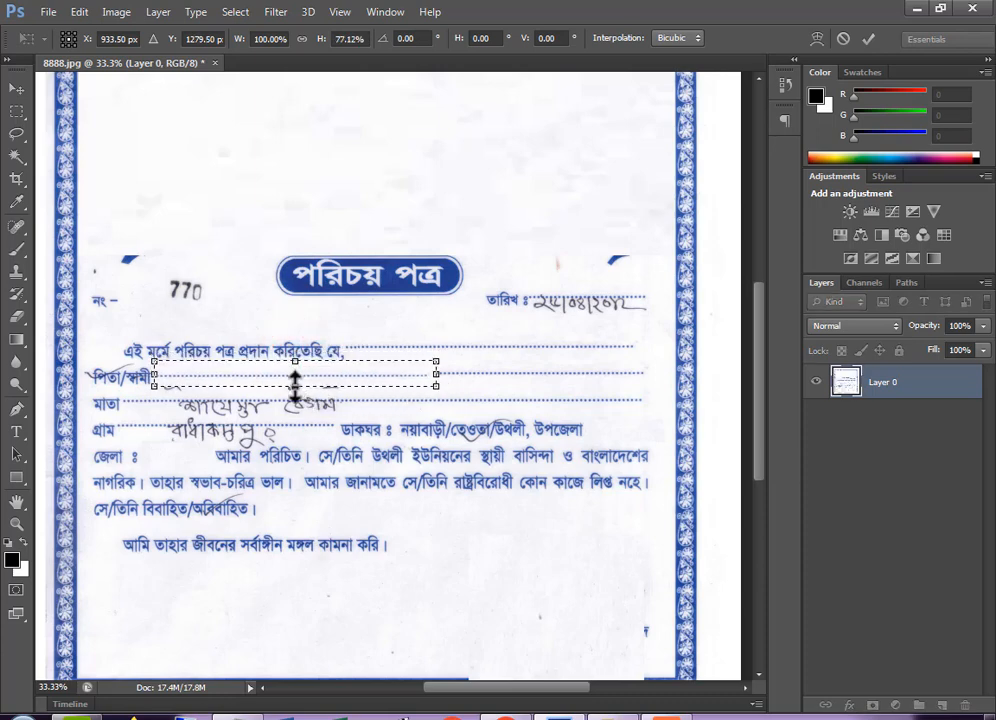
drag(295, 386, 296, 391)
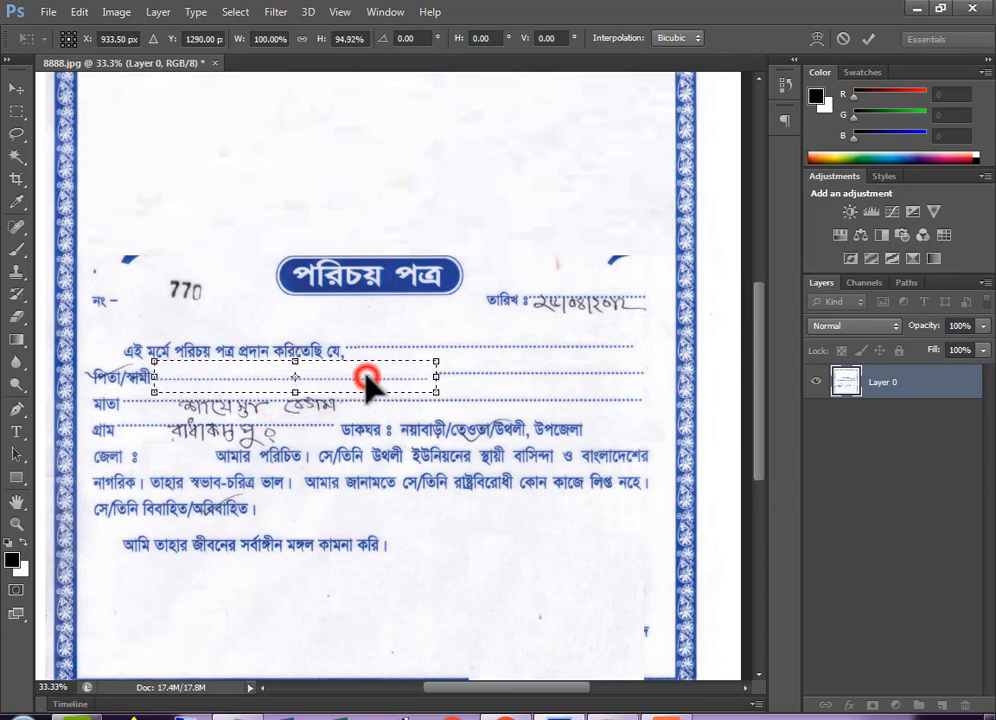
drag(367, 378, 368, 378)
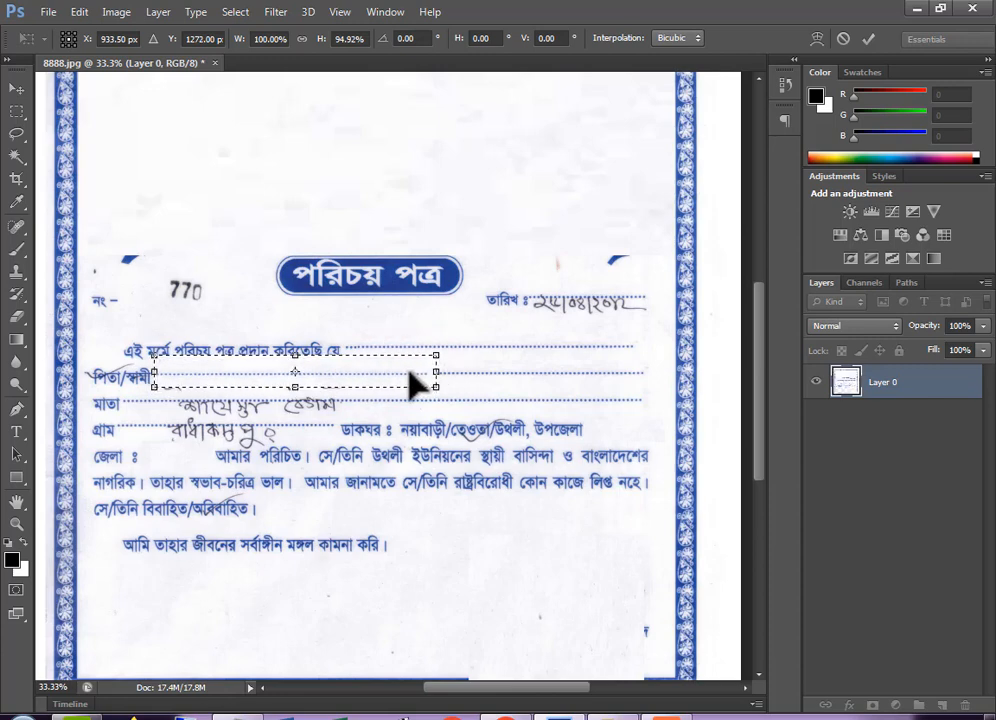
click(869, 40)
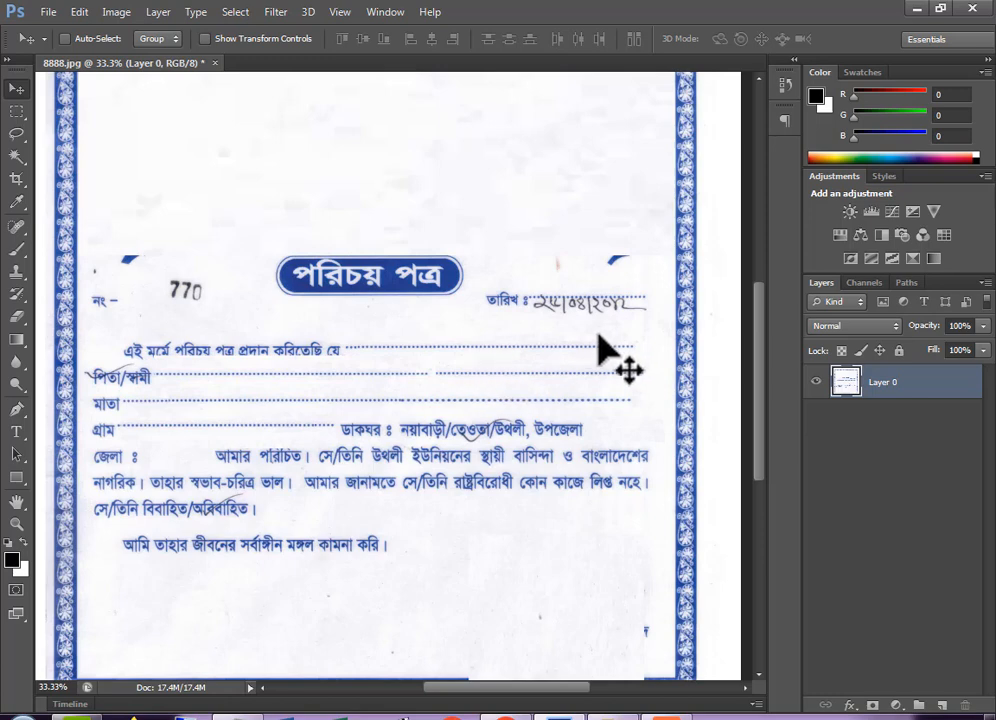
Try to open the original 8888 image from the Desktop folder
click(40, 13)
click(62, 47)
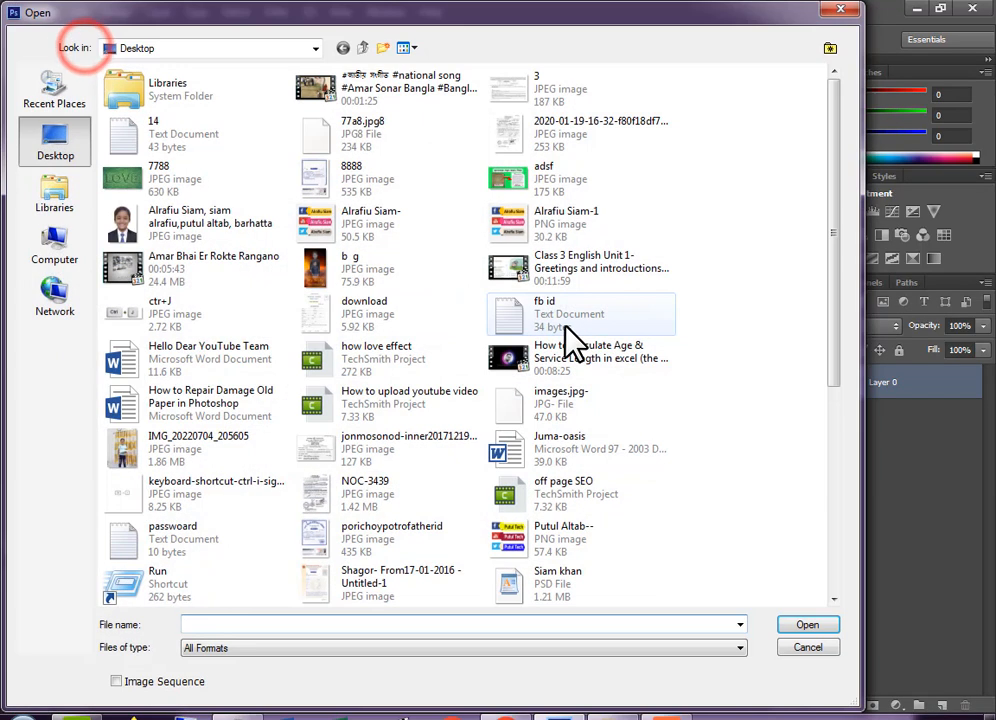
double_click(363, 185)
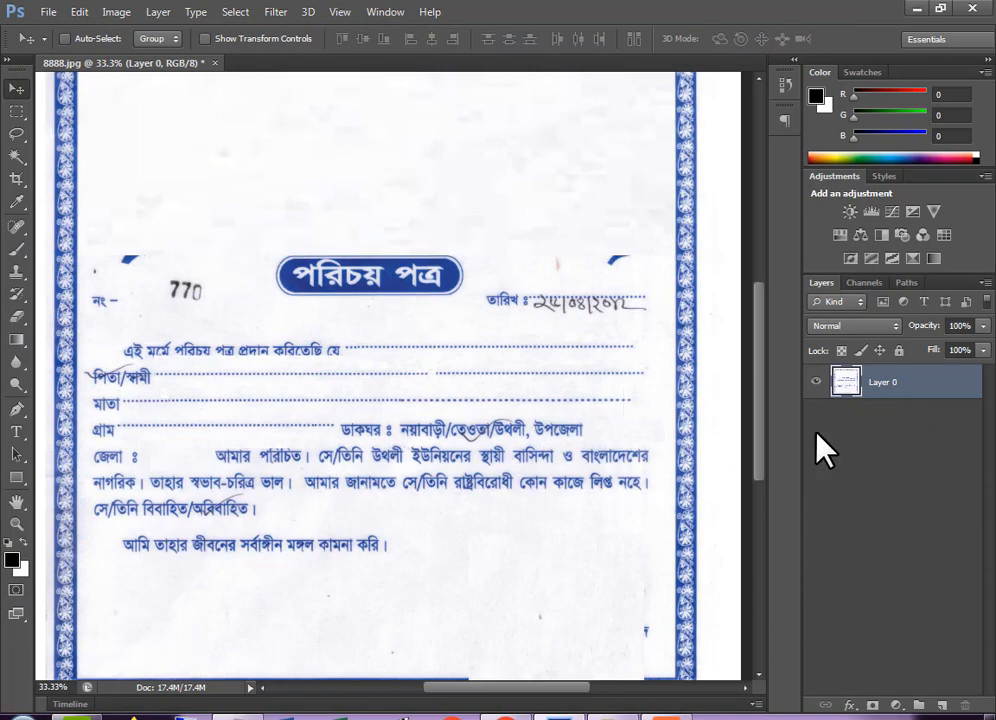
Place the original 8888 image from the desktop as a layer, then show and hide it to compare with the cleaned certificate
click(916, 8)
drag(296, 256, 426, 297)
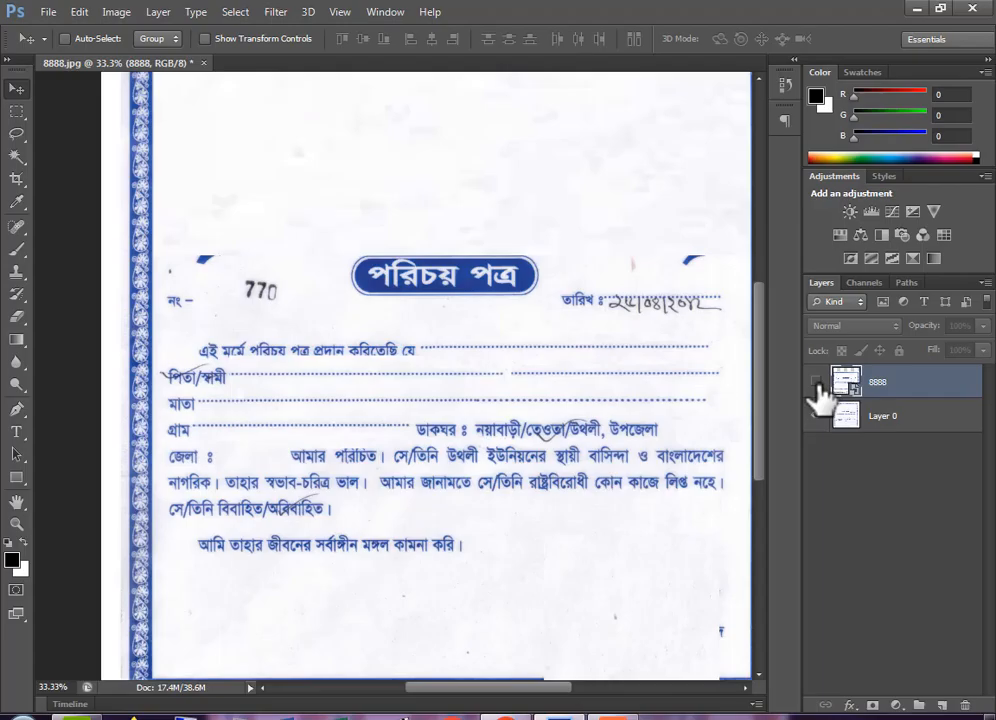
click(818, 383)
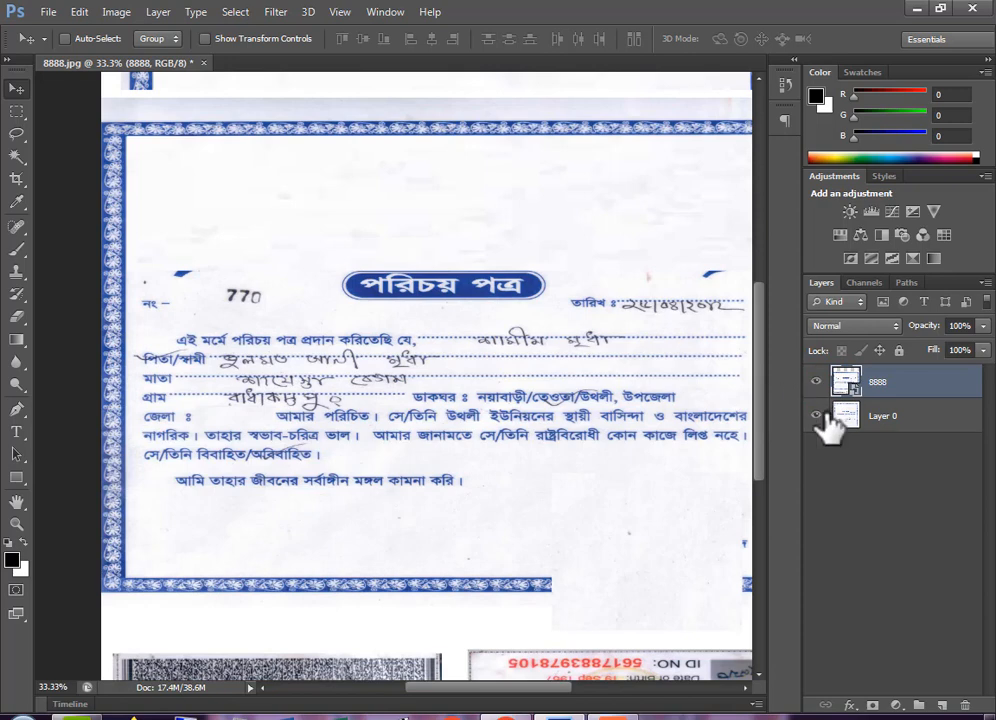
click(817, 382)
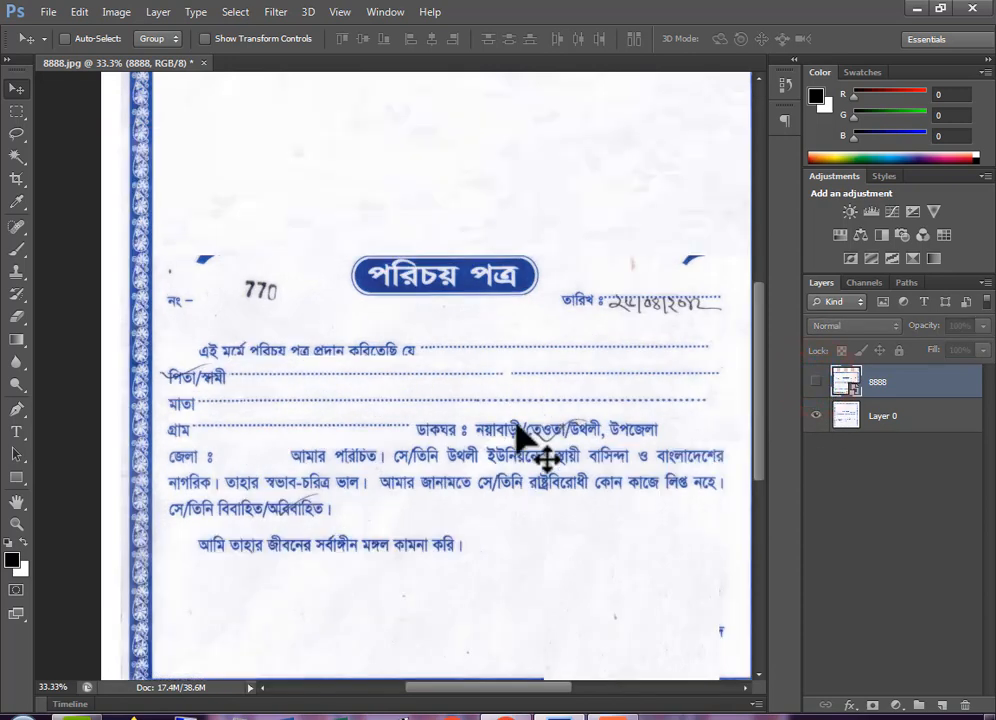